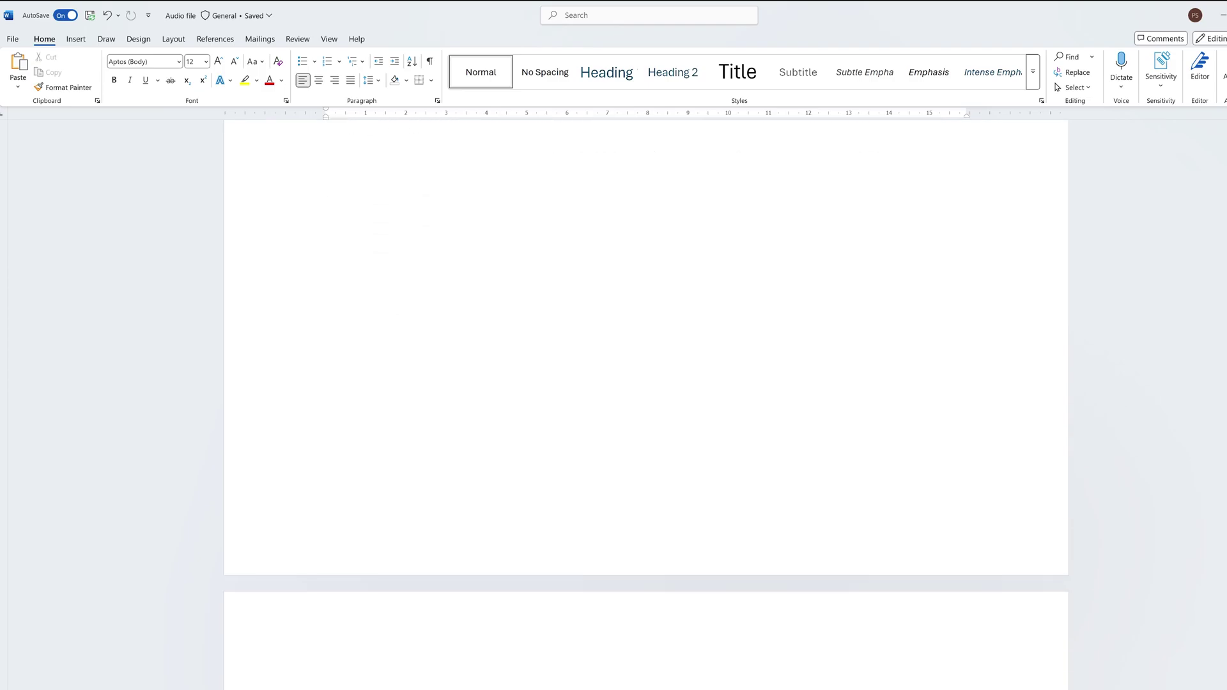
- Delete the Lorem ipsum paragraph after 'review.', leaving the 41-word MSI CES 2025 keyword paragraph
{"action": "scroll", "coordinate": [646, 403], "scroll_direction": "down", "scroll_amount": 15}
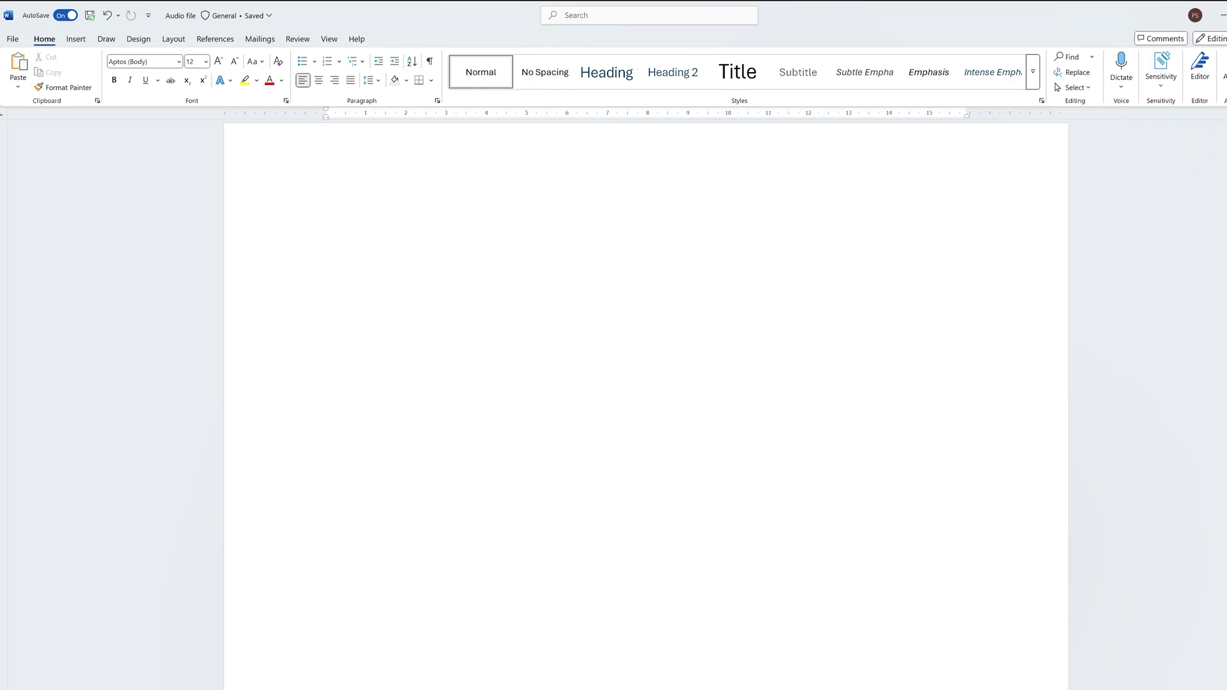
{"action": "scroll", "coordinate": [646, 403], "scroll_direction": "down", "scroll_amount": 15}
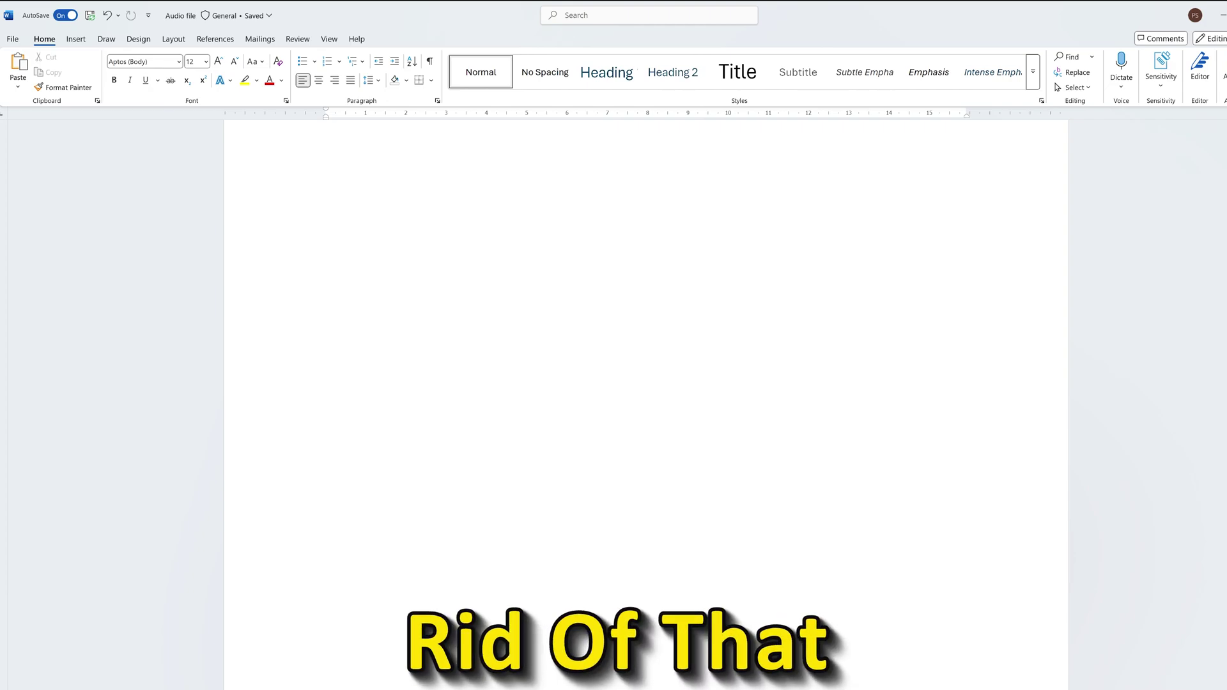
{"action": "scroll", "coordinate": [647, 403], "scroll_direction": "up", "scroll_amount": 3}
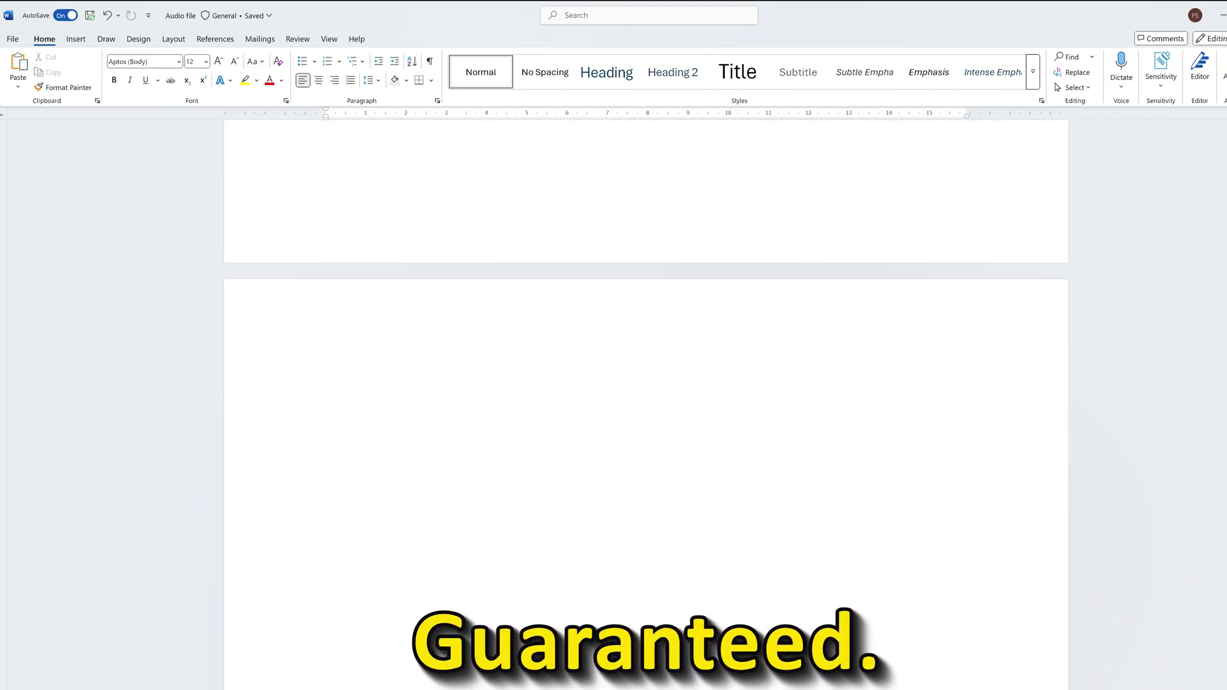
{"action": "scroll", "coordinate": [646, 403], "scroll_direction": "down", "scroll_amount": 10}
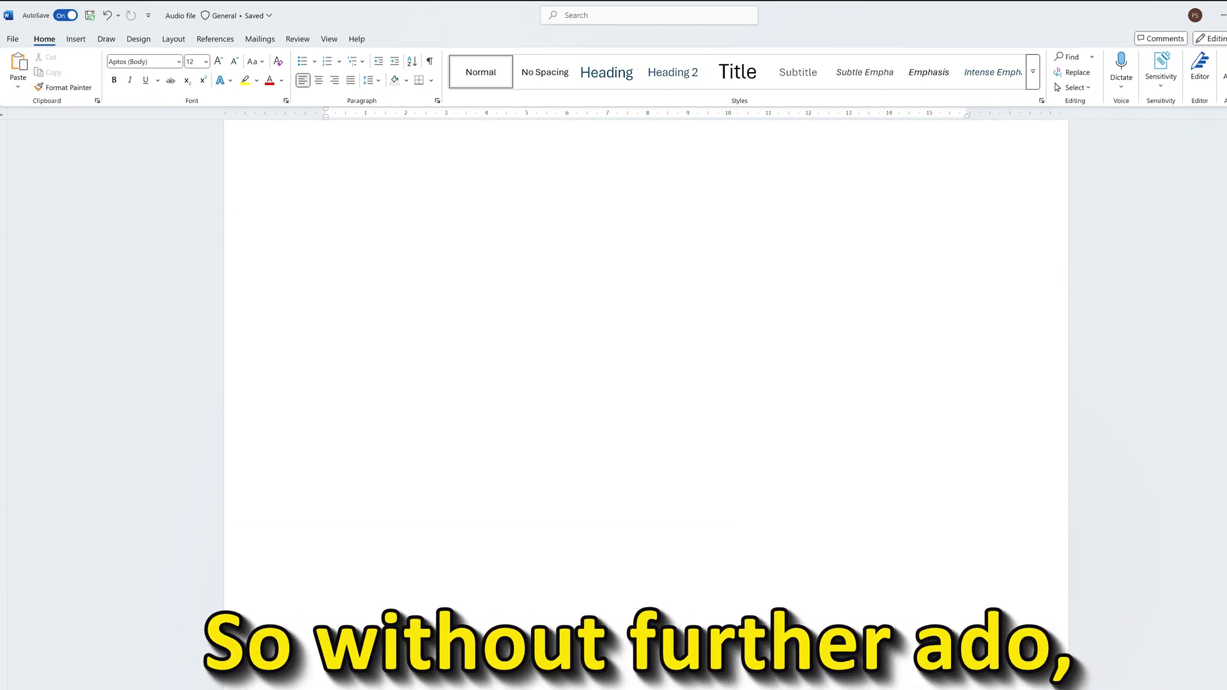
{"action": "scroll", "coordinate": [646, 402], "scroll_direction": "up", "scroll_amount": 10}
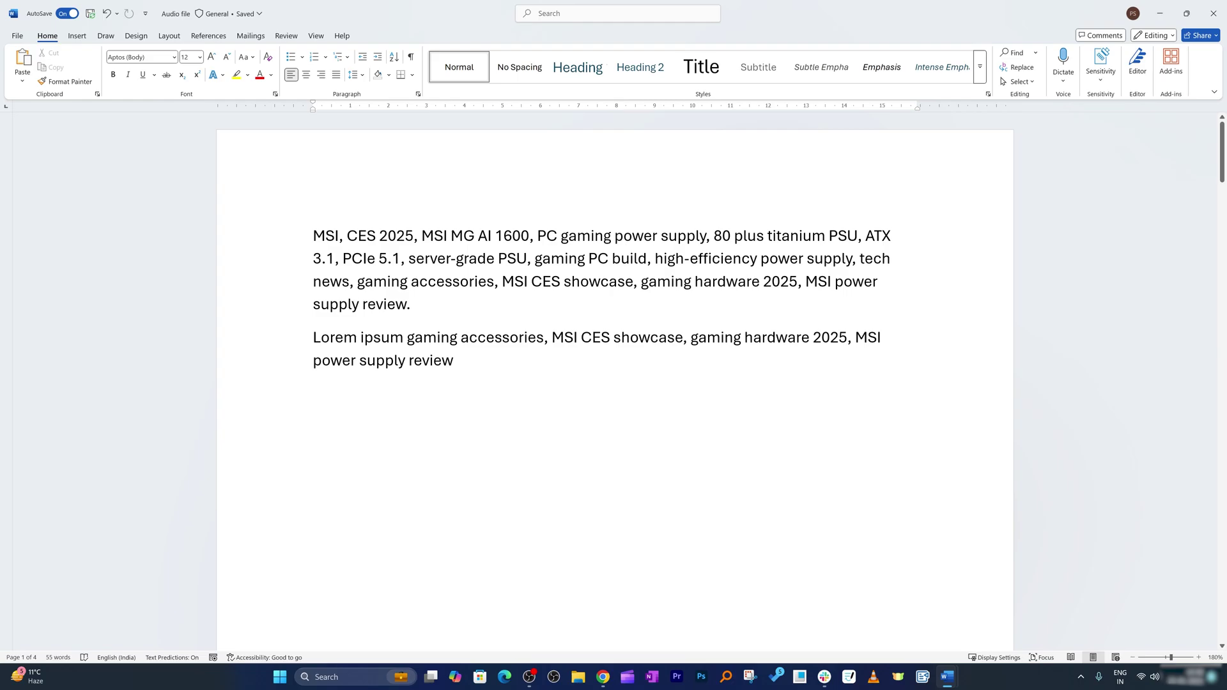
{"action": "scroll", "coordinate": [615, 383], "scroll_direction": "down", "scroll_amount": 15}
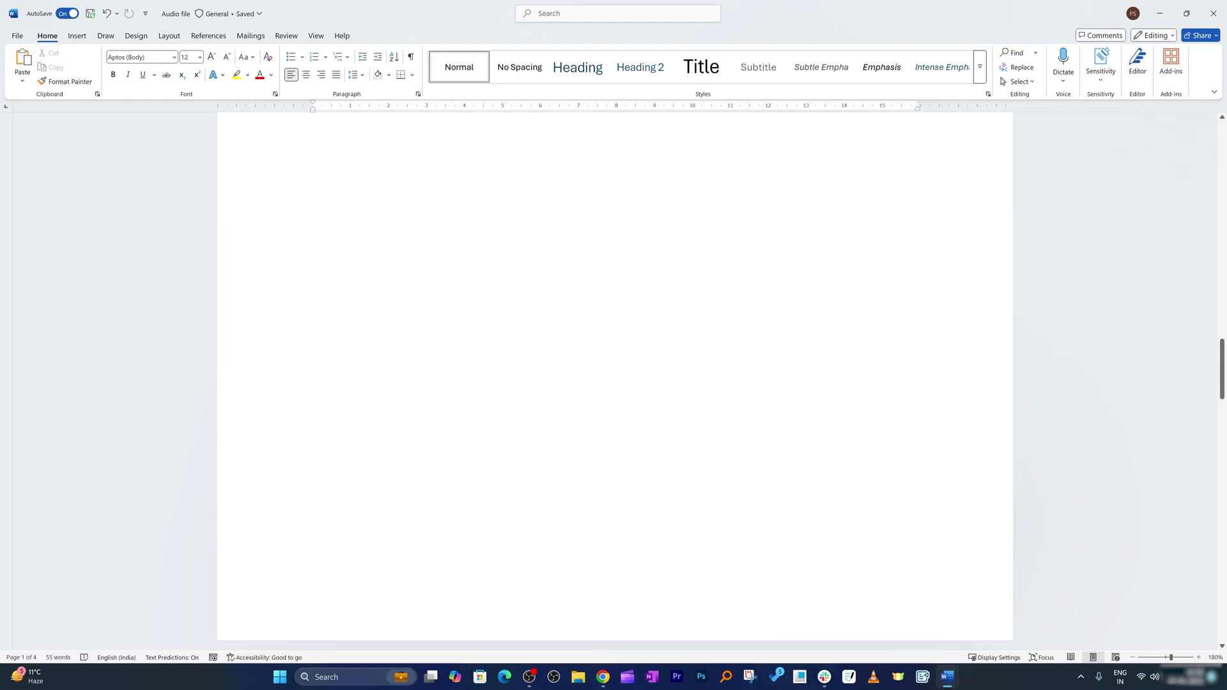
{"action": "scroll", "coordinate": [615, 384], "scroll_direction": "up", "scroll_amount": 15}
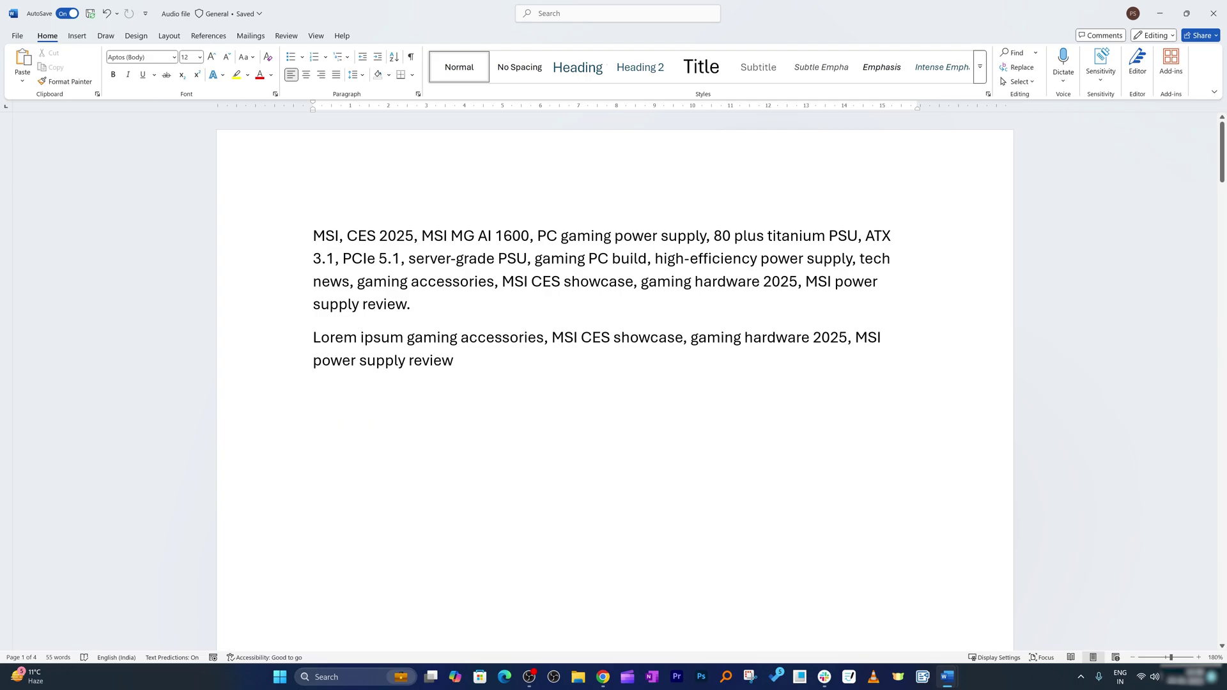
{"action": "left_click_drag", "start_coordinate": [455, 361], "coordinate": [360, 337]}
{"action": "left_click", "coordinate": [359, 360]}
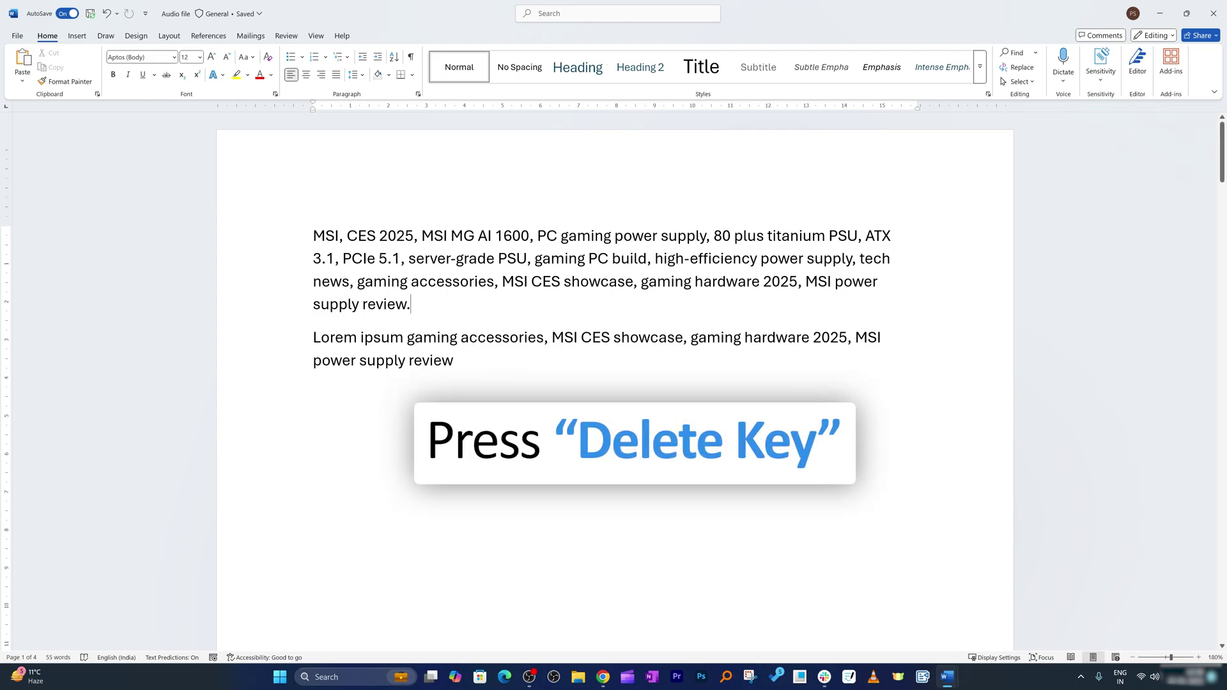
{"action": "key", "text": "Delete"}
{"action": "key", "text": "Delete"}
{"action": "key", "text": "Delete"}
{"action": "key", "text": "Delete"}
{"action": "key", "text": "Delete"}
{"action": "key", "text": "Delete"}
{"action": "key", "text": "Delete"}
{"action": "key", "text": "Delete"}
{"action": "key", "text": "Delete"}
{"action": "key", "text": "Delete"}
{"action": "key", "text": "Delete"}
{"action": "key", "text": "Delete"}
{"action": "key", "text": "Delete"}
{"action": "key", "text": "Delete"}
{"action": "key", "text": "Delete"}
{"action": "key", "text": "Delete"}
{"action": "key", "text": "Delete"}
{"action": "key", "text": "Delete"}
{"action": "key", "text": "Delete"}
{"action": "key", "text": "Delete"}
{"action": "key", "text": "Delete"}
{"action": "key", "text": "Delete"}
{"action": "key", "text": "Delete"}
{"action": "key", "text": "Delete"}
{"action": "key", "text": "Delete"}
{"action": "key", "text": "Delete"}
{"action": "key", "text": "Delete"}
{"action": "key", "text": "Delete"}
{"action": "key", "text": "Delete"}
{"action": "key", "text": "Delete"}
{"action": "key", "text": "Delete"}
{"action": "key", "text": "Delete"}
{"action": "key", "text": "Delete"}
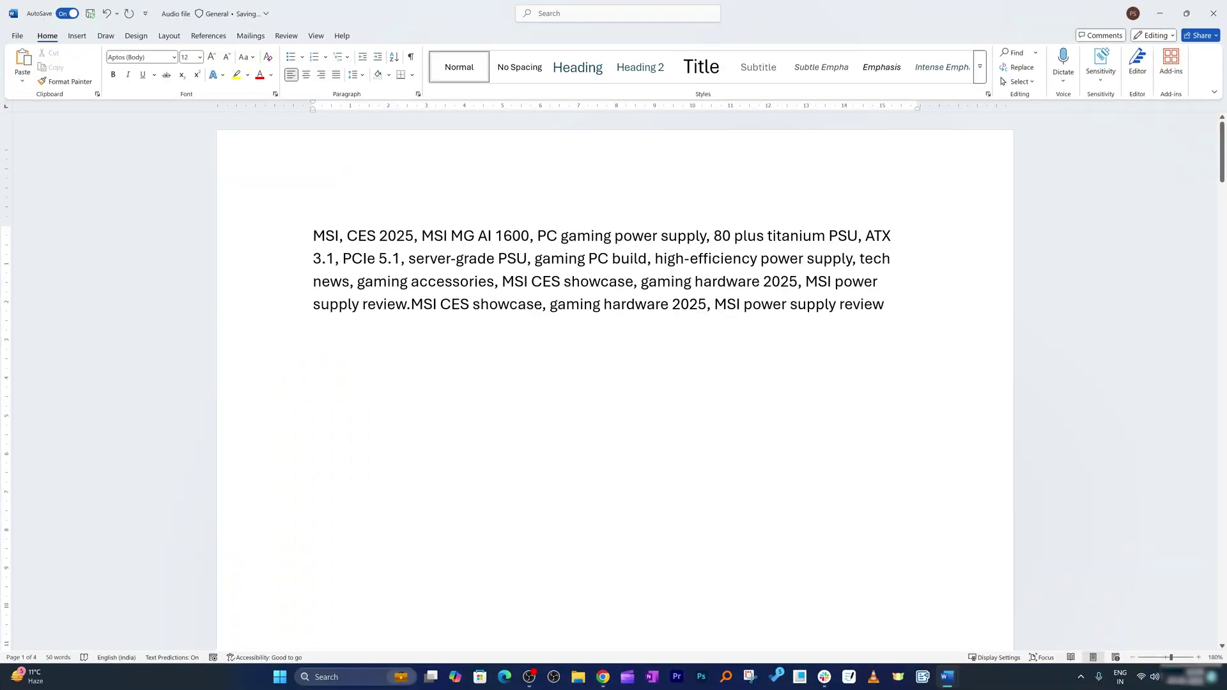
{"action": "key", "text": "Delete"}
{"action": "key", "text": "Delete"}
{"action": "key", "text": "Delete"}
{"action": "key", "text": "Delete"}
{"action": "key", "text": "Delete"}
{"action": "key", "text": "Delete"}
{"action": "key", "text": "Delete"}
{"action": "key", "text": "Delete"}
{"action": "key", "text": "Delete"}
{"action": "key", "text": "Delete"}
{"action": "key", "text": "Delete"}
{"action": "key", "text": "Delete"}
{"action": "key", "text": "Delete"}
{"action": "key", "text": "Delete"}
{"action": "key", "text": "Delete"}
{"action": "key", "text": "Delete"}
{"action": "key", "text": "Delete"}
{"action": "key", "text": "Delete"}
{"action": "key", "text": "Delete"}
{"action": "key", "text": "Delete"}
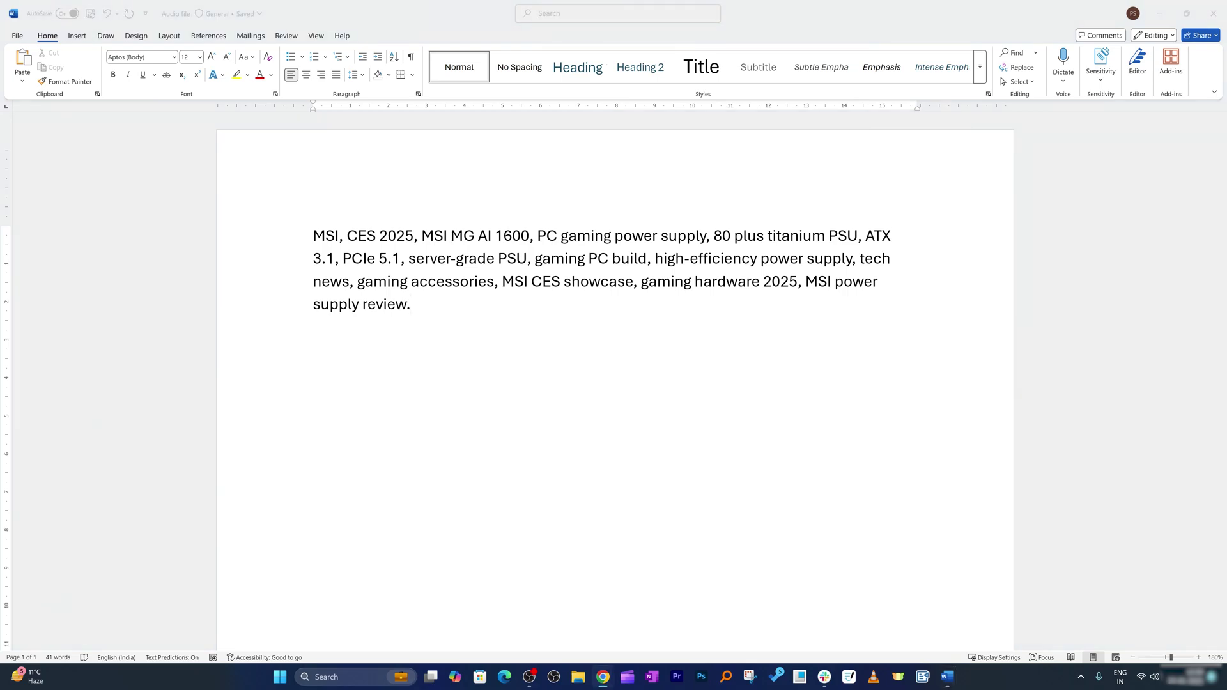
- Undo three deletions with Ctrl+Z to restore the Lorem ipsum paragraph below the keyword text
{"action": "left_click", "coordinate": [648, 337]}
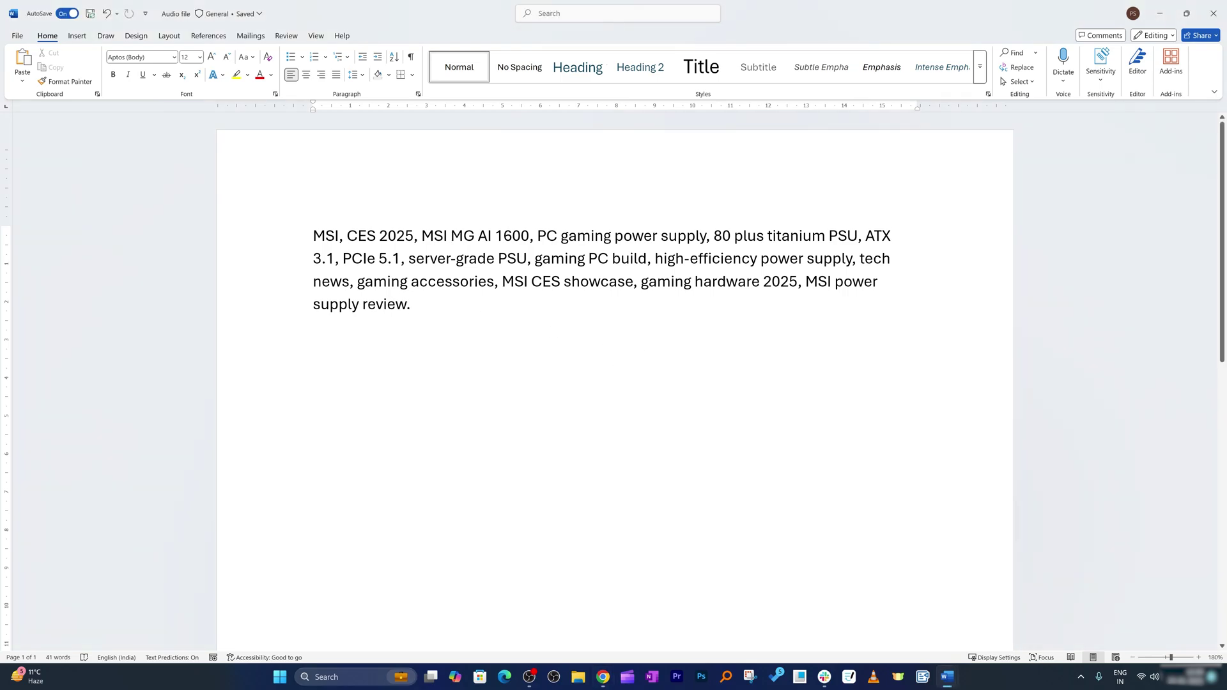
{"action": "key", "text": "ctrl+z"}
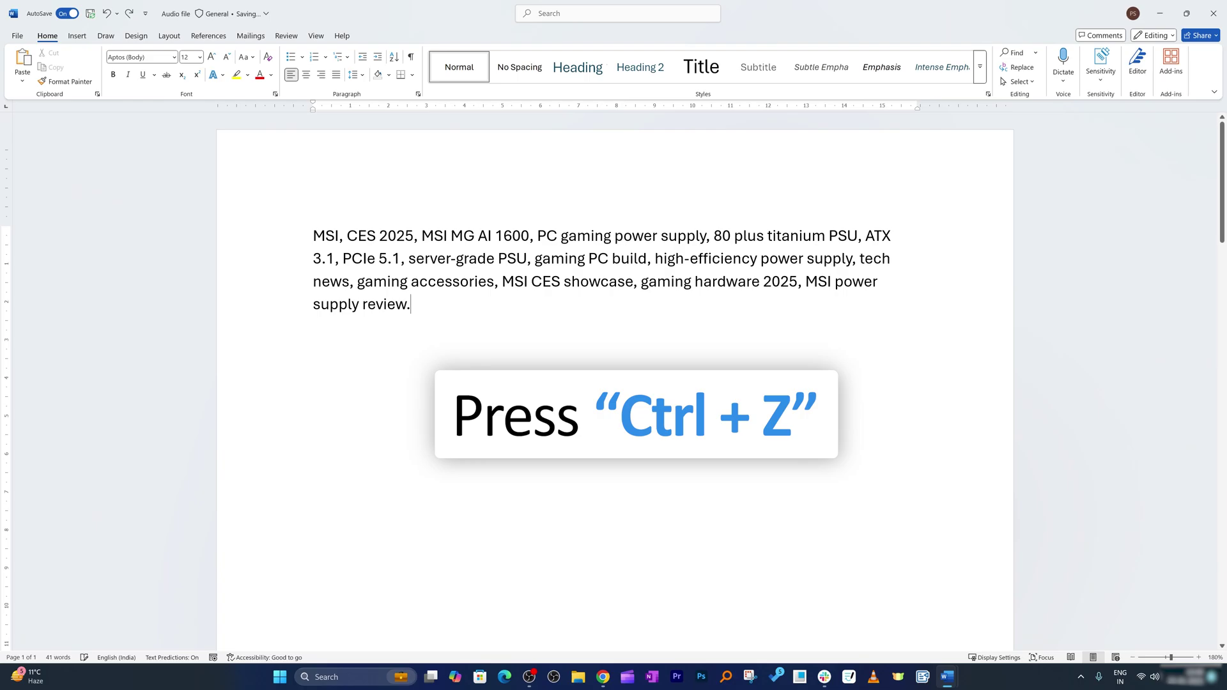
{"action": "key", "text": "ctrl+z"}
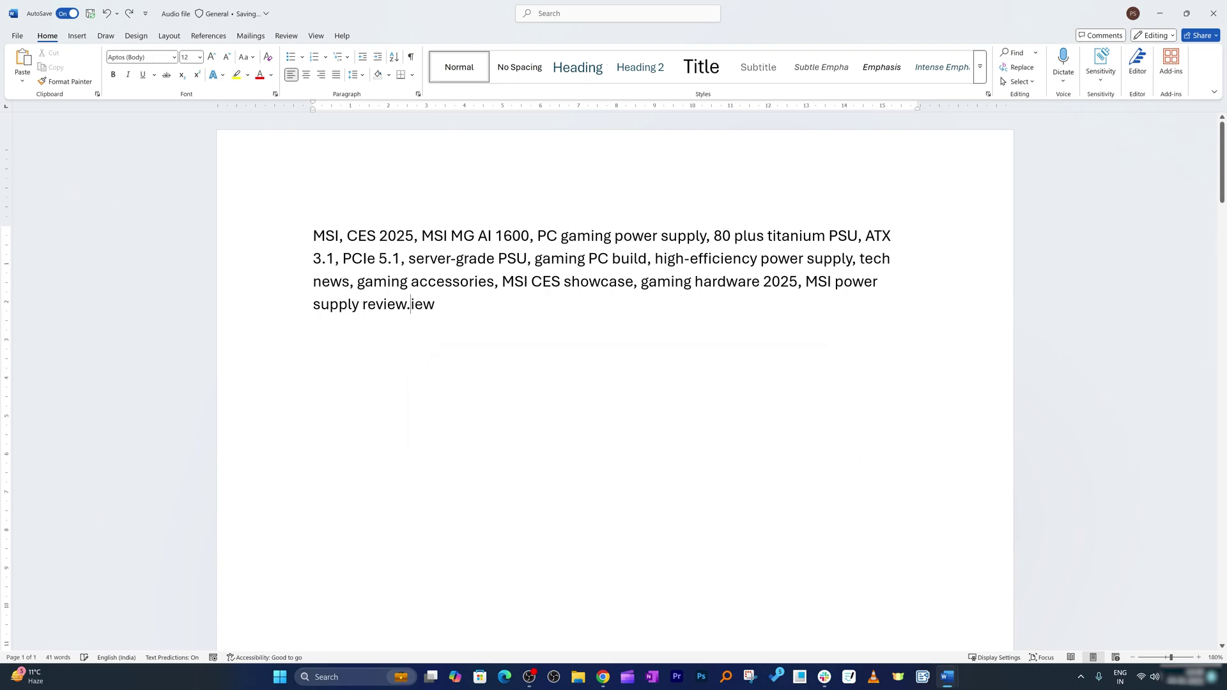
{"action": "key", "text": "ctrl+z"}
{"action": "key", "text": "ctrl+z"}
{"action": "key", "text": "ctrl+z"}
{"action": "key", "text": "ctrl+z"}
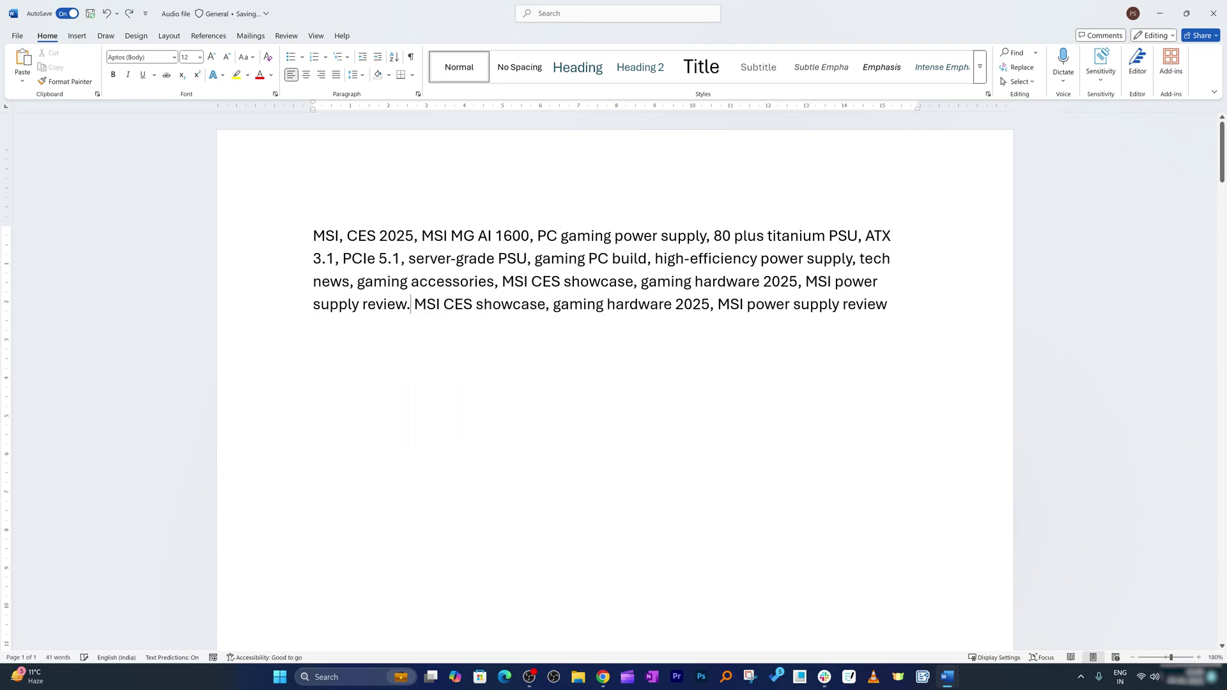
{"action": "scroll", "coordinate": [614, 256], "scroll_direction": "up", "scroll_amount": 1}
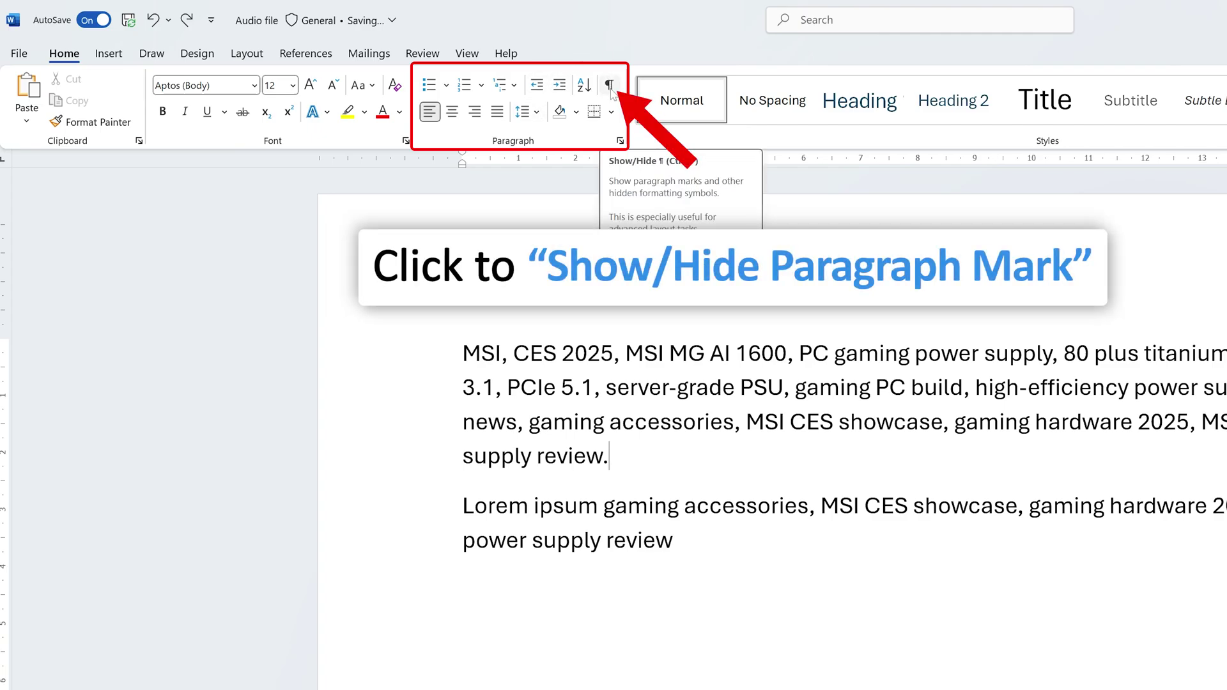
- Turn on Show/Hide ¶ to reveal the empty paragraphs following the Lorem ipsum text
{"action": "left_click", "coordinate": [610, 88]}
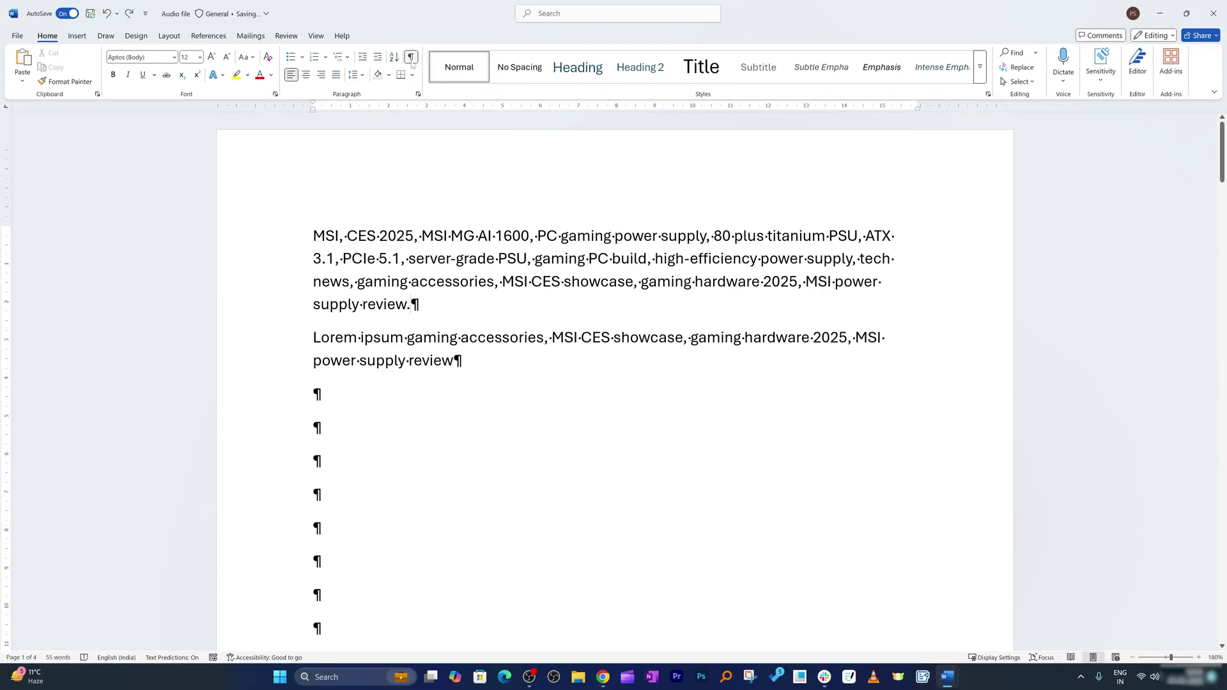
{"action": "scroll", "coordinate": [614, 383], "scroll_direction": "down", "scroll_amount": 2}
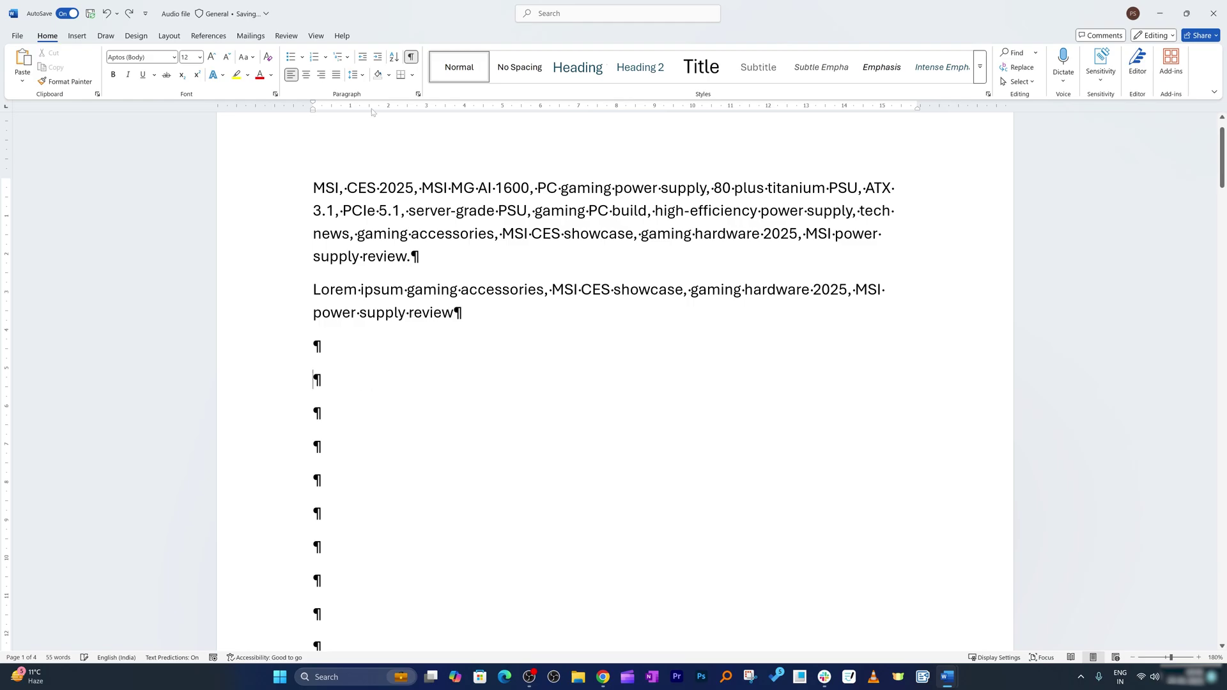
- Insert a page break after the empty paragraph below the Lorem ipsum text
{"action": "left_click", "coordinate": [77, 36]}
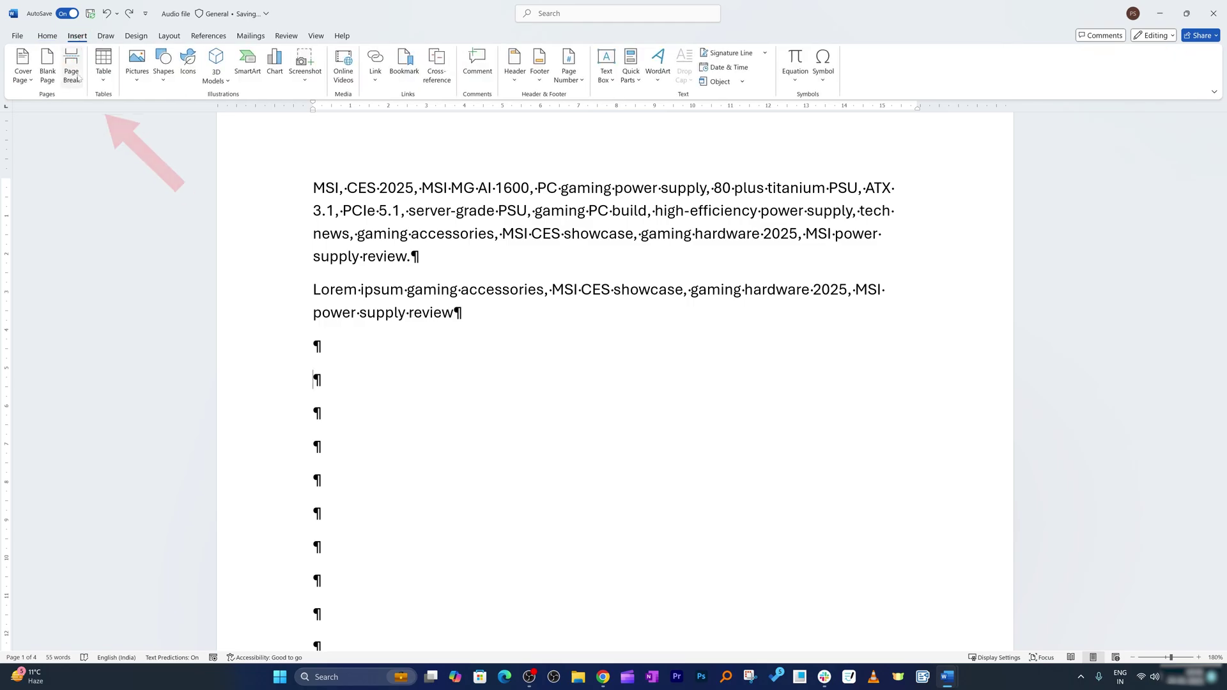
{"action": "left_click", "coordinate": [70, 68]}
{"action": "scroll", "coordinate": [511, 340], "scroll_direction": "up", "scroll_amount": 10}
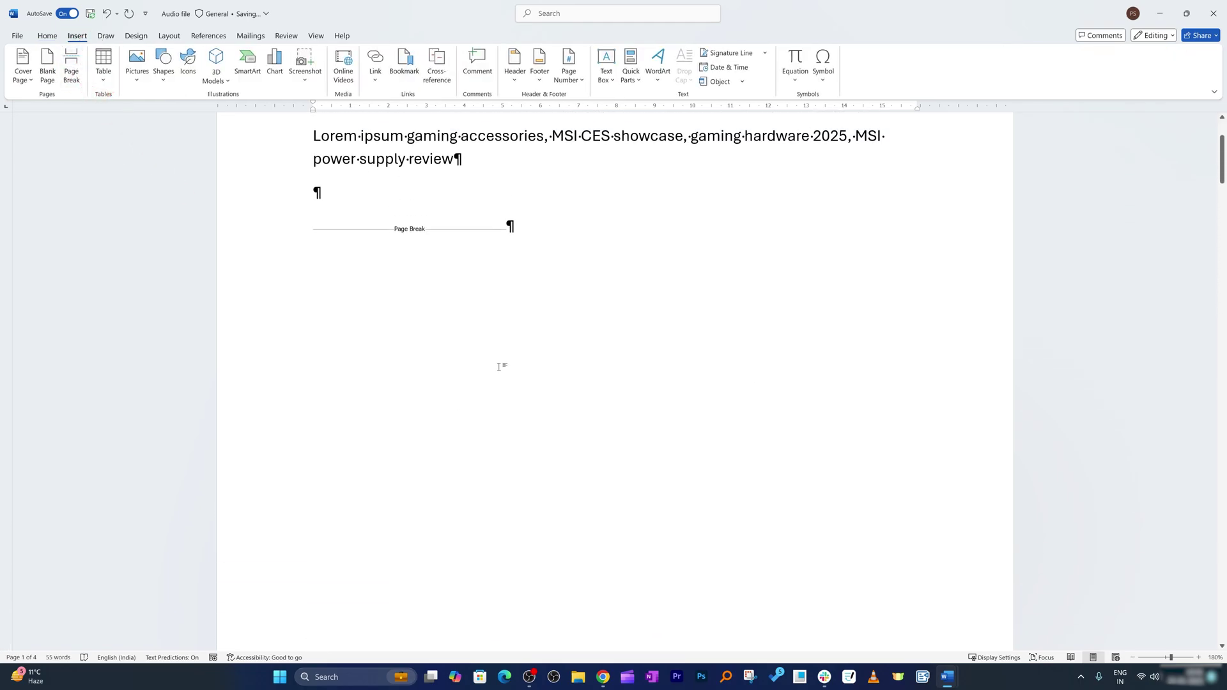
- Toggle Show/Hide ¶ formatting marks off and back on from the Home tab
{"action": "left_click", "coordinate": [47, 36]}
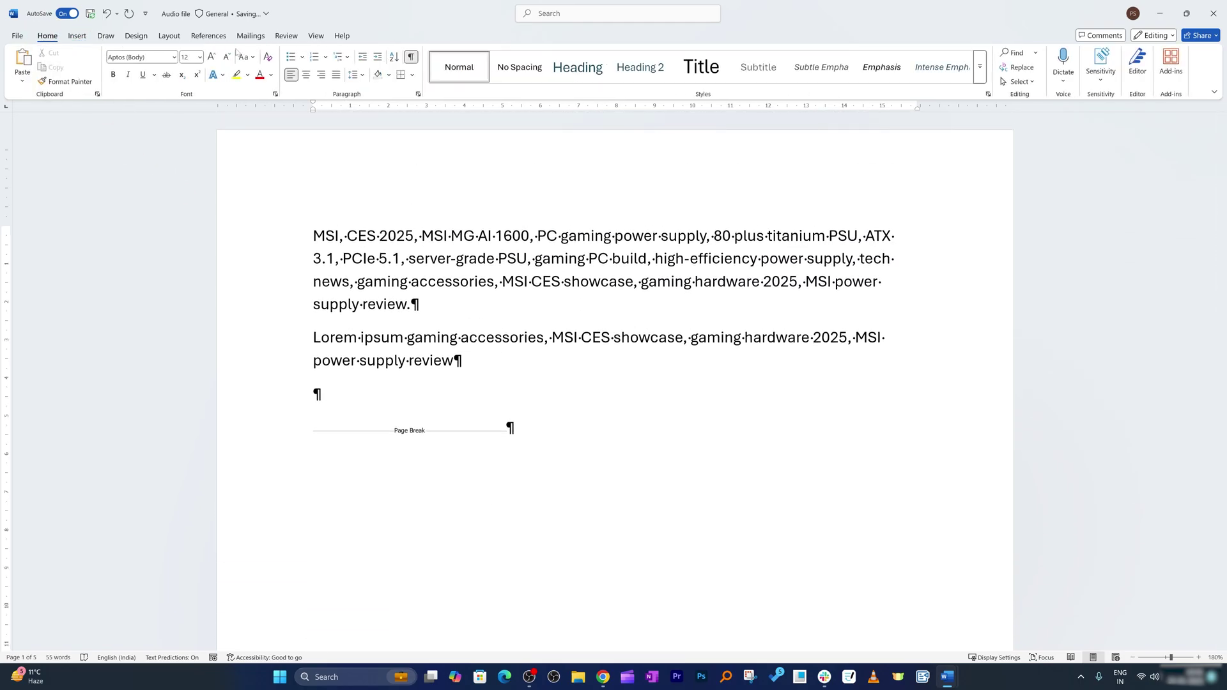
{"action": "left_click", "coordinate": [411, 57]}
{"action": "scroll", "coordinate": [613, 371], "scroll_direction": "down", "scroll_amount": 6}
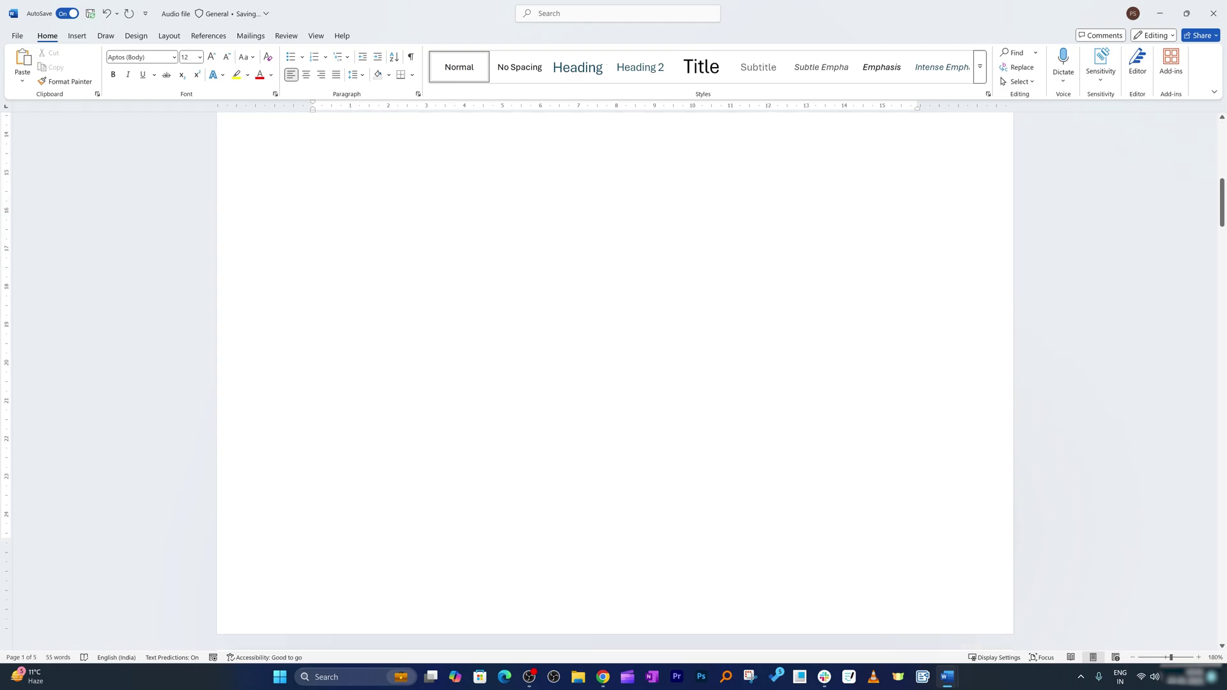
{"action": "scroll", "coordinate": [614, 371], "scroll_direction": "up", "scroll_amount": 6}
{"action": "left_click", "coordinate": [411, 57]}
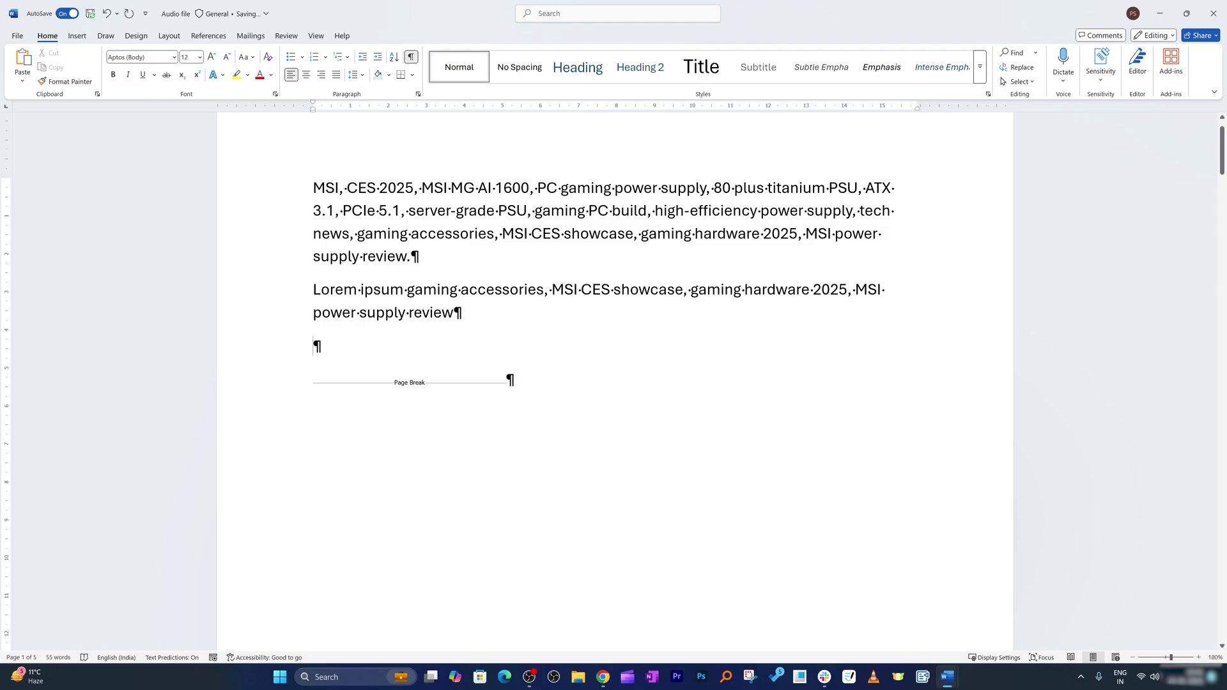
- Delete the page break, blank paragraphs and Lorem ipsum text following 'review.'
{"action": "key", "text": "Delete"}
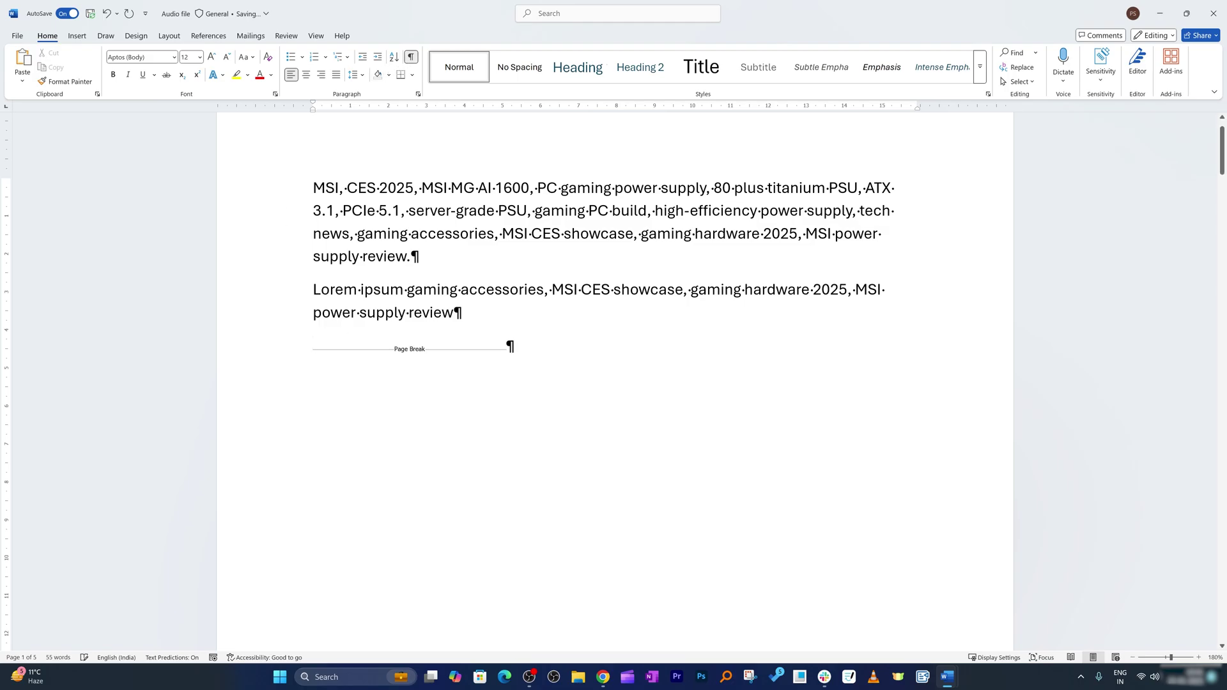
{"action": "key", "text": "Delete"}
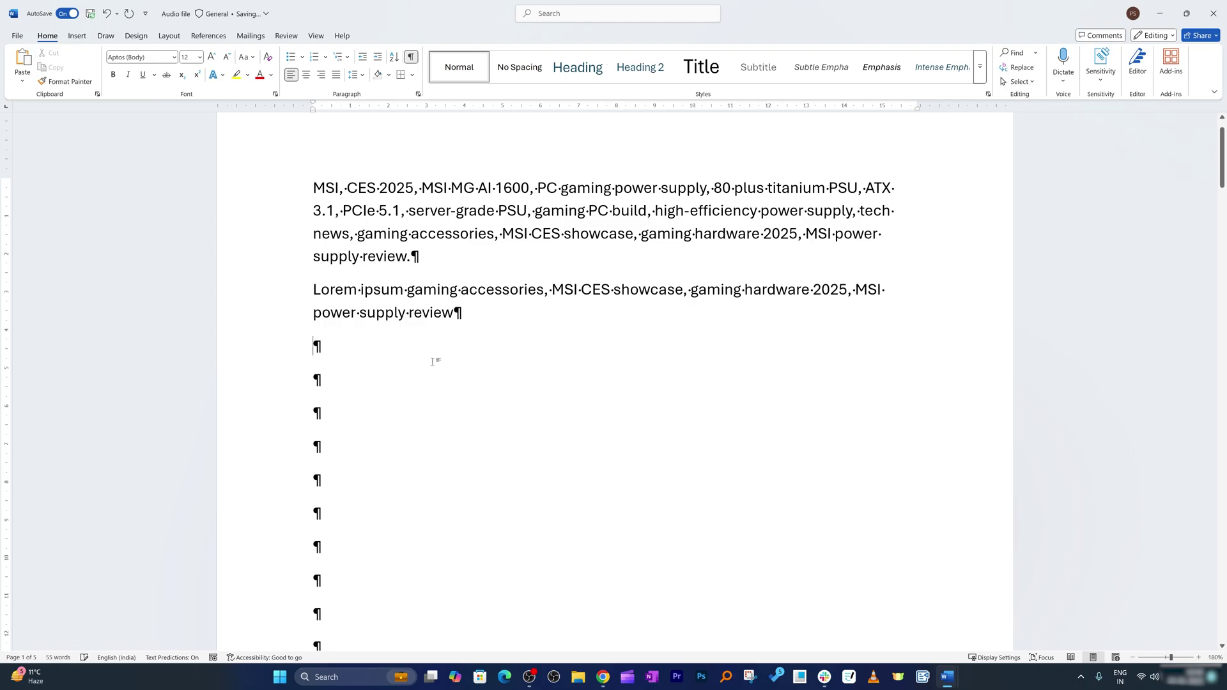
{"action": "key", "text": "Delete"}
{"action": "key", "text": "Delete"}
{"action": "key", "text": "Delete"}
{"action": "key", "text": "Delete"}
{"action": "key", "text": "Delete"}
{"action": "key", "text": "Delete"}
{"action": "key", "text": "Delete"}
{"action": "key", "text": "Delete"}
{"action": "key", "text": "Delete"}
{"action": "key", "text": "Delete"}
{"action": "key", "text": "Delete"}
{"action": "key", "text": "Delete"}
{"action": "key", "text": "Delete"}
{"action": "key", "text": "Delete"}
{"action": "key", "text": "Delete"}
{"action": "key", "text": "Delete"}
{"action": "key", "text": "Delete"}
{"action": "key", "text": "Delete"}
{"action": "key", "text": "Delete"}
{"action": "key", "text": "Delete"}
{"action": "key", "text": "Delete"}
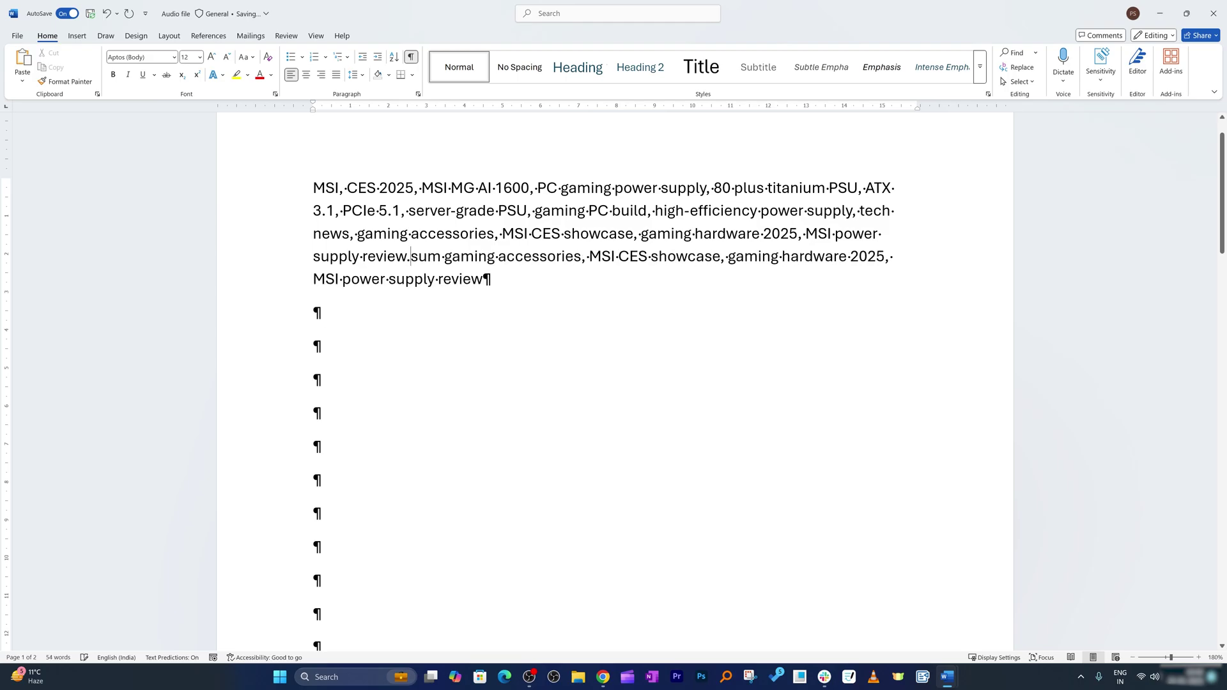
{"action": "key", "text": "Delete"}
{"action": "key", "text": "Delete"}
{"action": "key", "text": "Delete"}
{"action": "key", "text": "Delete"}
{"action": "key", "text": "Delete"}
{"action": "key", "text": "Delete"}
{"action": "key", "text": "Delete"}
{"action": "key", "text": "Delete"}
{"action": "key", "text": "Delete"}
{"action": "key", "text": "Delete"}
{"action": "key", "text": "Delete"}
{"action": "key", "text": "Delete"}
{"action": "key", "text": "Delete"}
{"action": "key", "text": "Delete"}
{"action": "key", "text": "Delete"}
{"action": "key", "text": "Delete"}
{"action": "key", "text": "Delete"}
{"action": "key", "text": "Delete"}
{"action": "key", "text": "Delete"}
{"action": "key", "text": "Delete"}
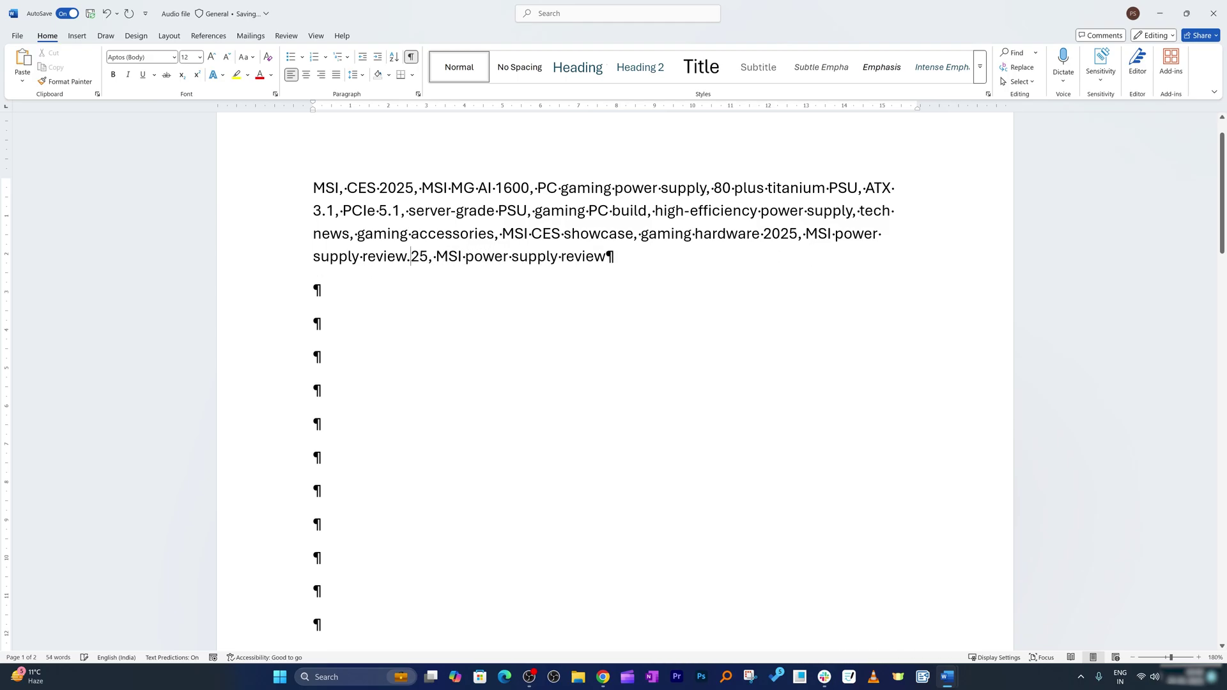
{"action": "key", "text": "Delete"}
{"action": "key", "text": "Delete"}
{"action": "key", "text": "Delete"}
{"action": "key", "text": "Delete"}
{"action": "key", "text": "Delete"}
{"action": "key", "text": "Delete"}
{"action": "key", "text": "Delete"}
{"action": "key", "text": "Delete"}
{"action": "key", "text": "Delete"}
{"action": "key", "text": "Delete"}
{"action": "key", "text": "Delete"}
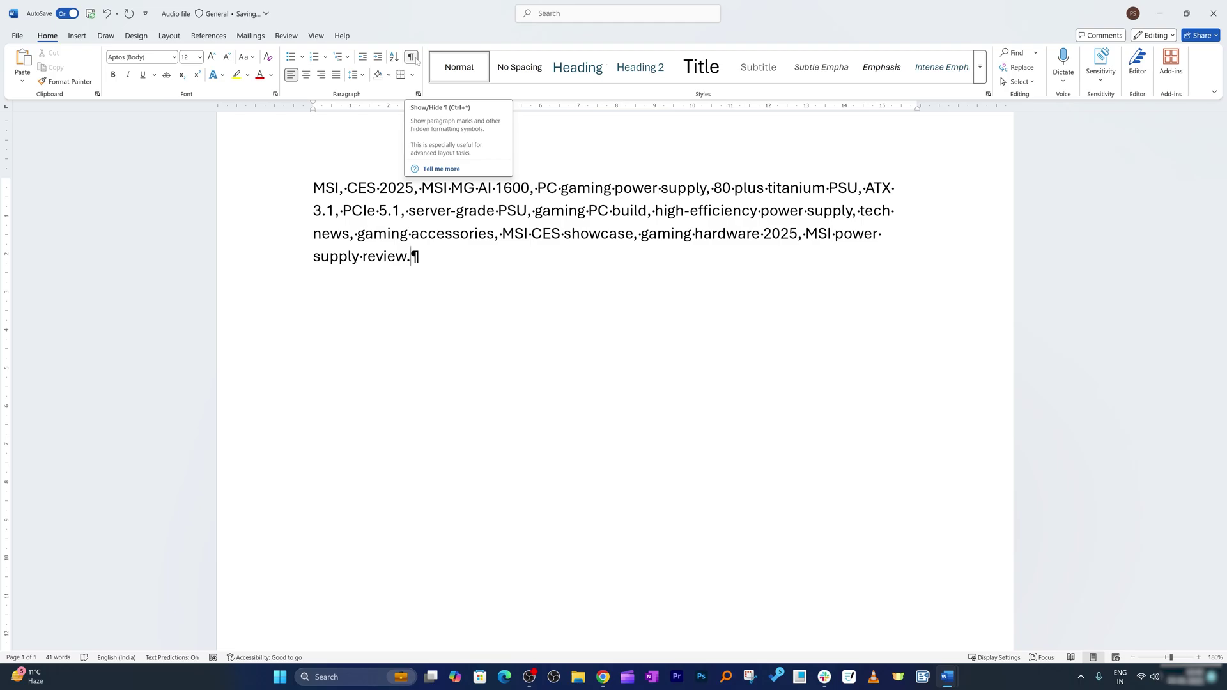
- Remove the stray space after 'review.' and hide the formatting marks
{"action": "left_click", "coordinate": [413, 57]}
{"action": "left_click", "coordinate": [412, 57]}
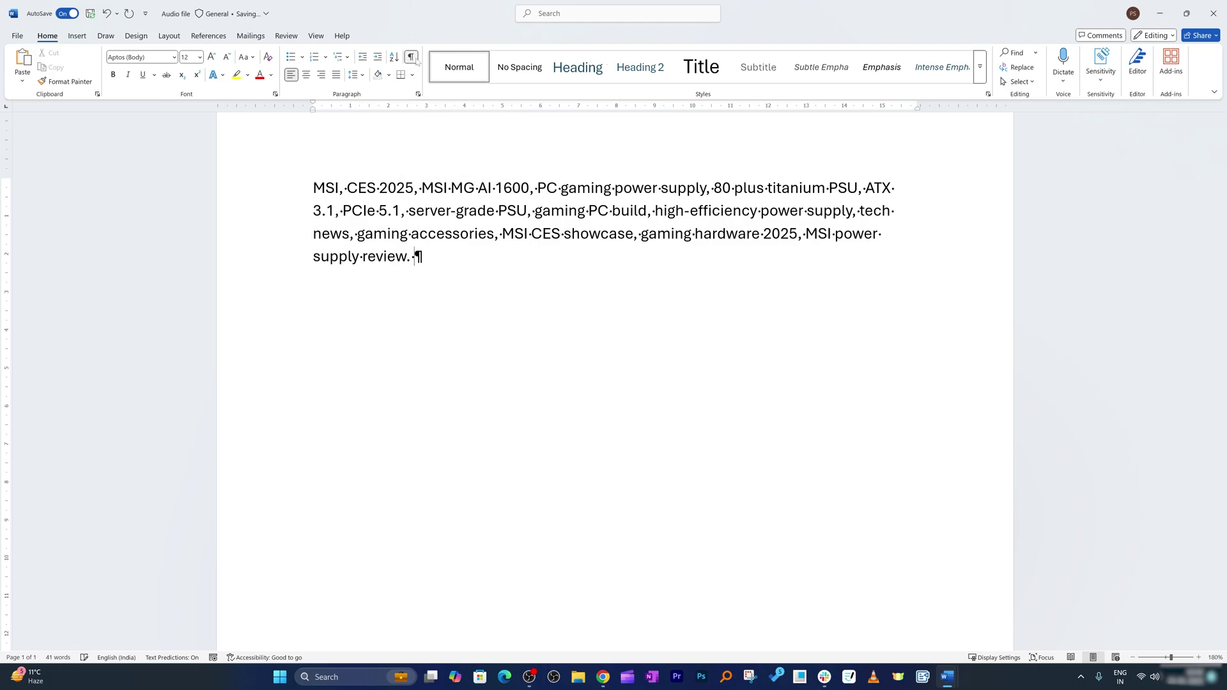
{"action": "key", "text": "BackSpace"}
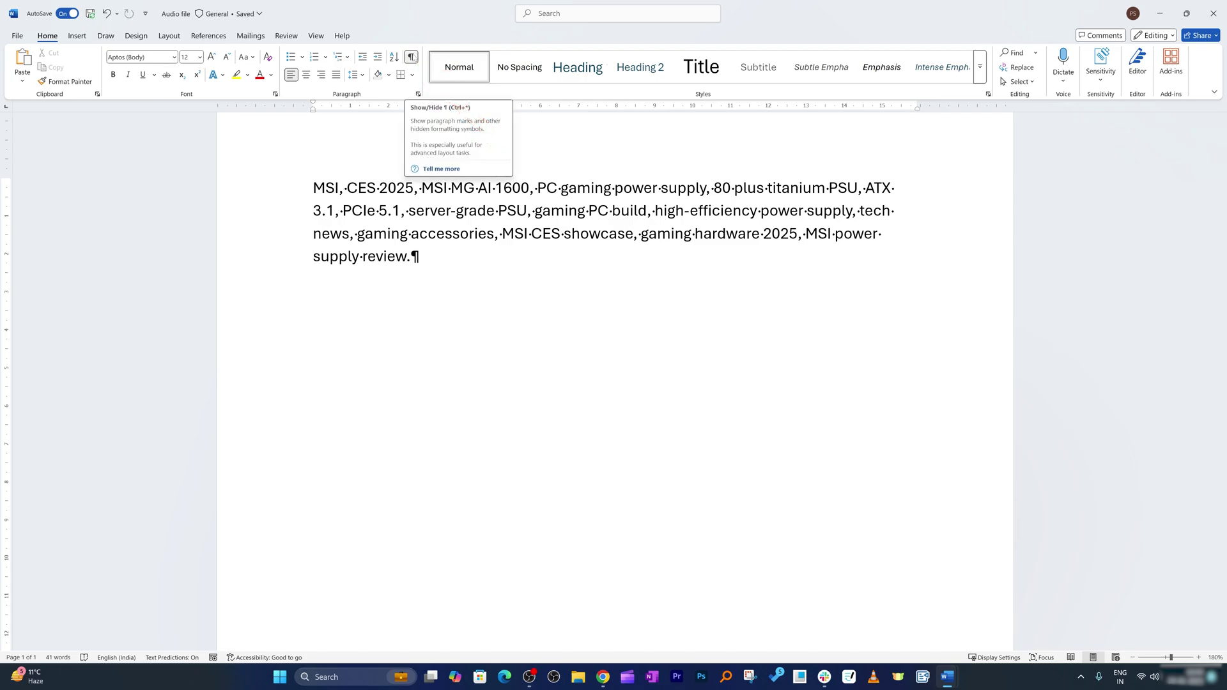
{"action": "left_click", "coordinate": [412, 56]}
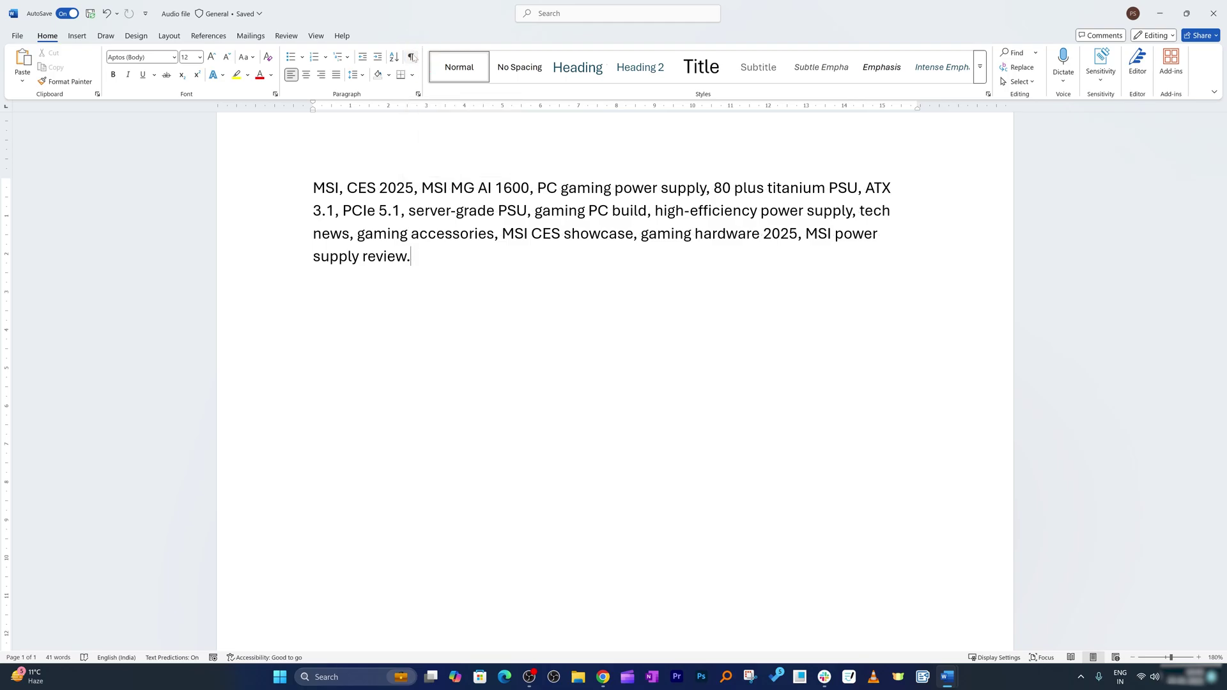
{"action": "key", "text": "alt+Tab"}
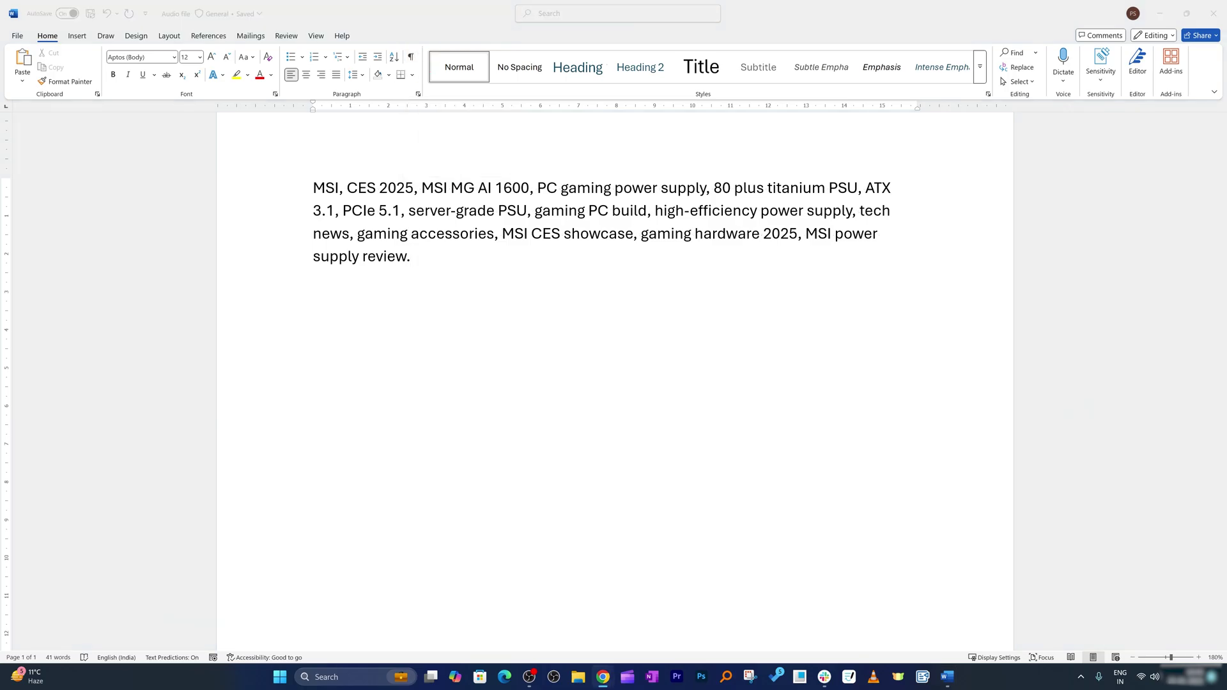